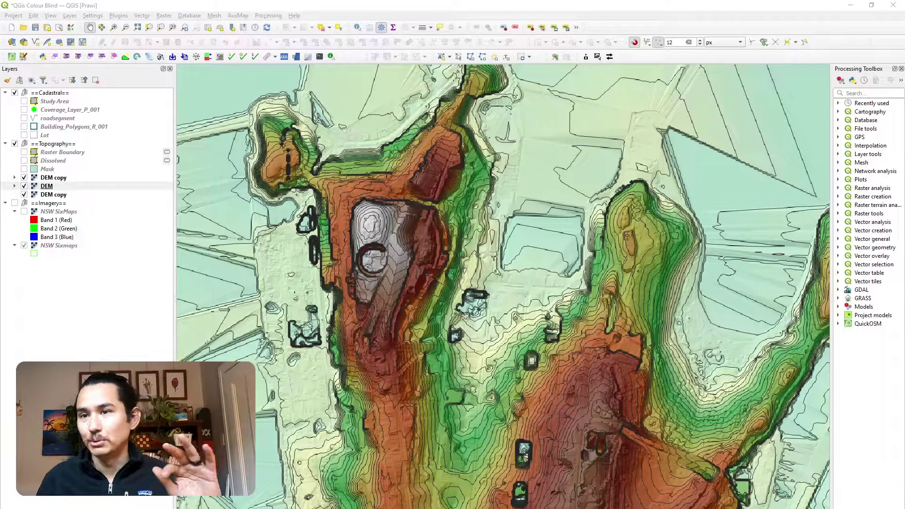
- Expand the DEM layer to show its Band 1 (Gray) legend, ranging from 0 to 43.853615
left_click(15, 187)
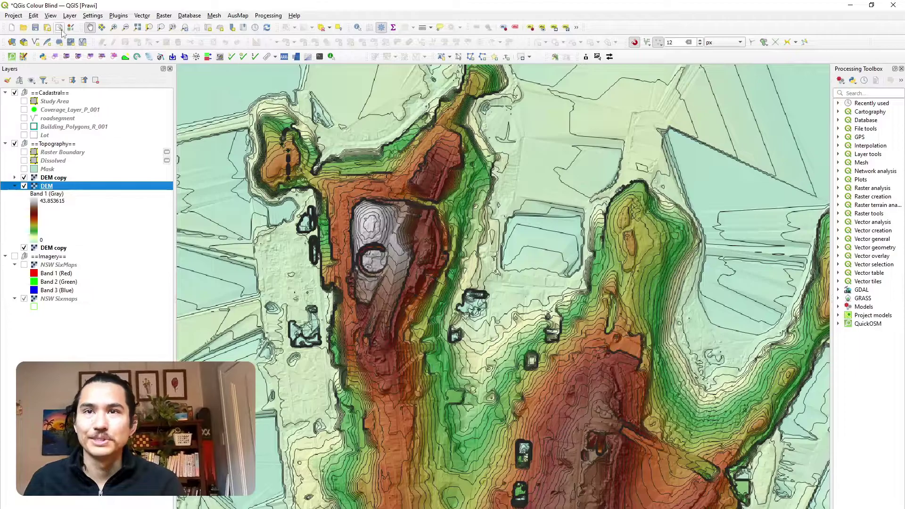
- Set the map preview mode to Simulate Achromatopsia Color Blindness (Grayscale)
left_click(51, 15)
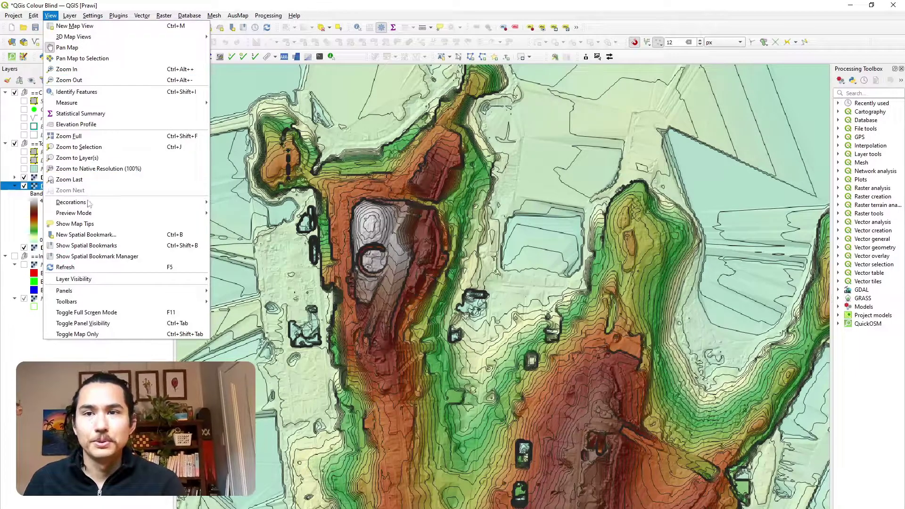
mouse_move(93, 214)
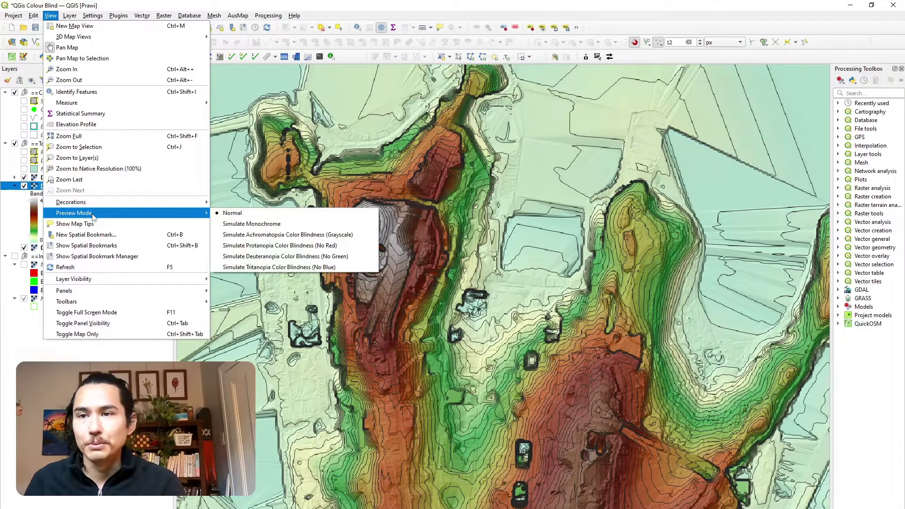
left_click(347, 239)
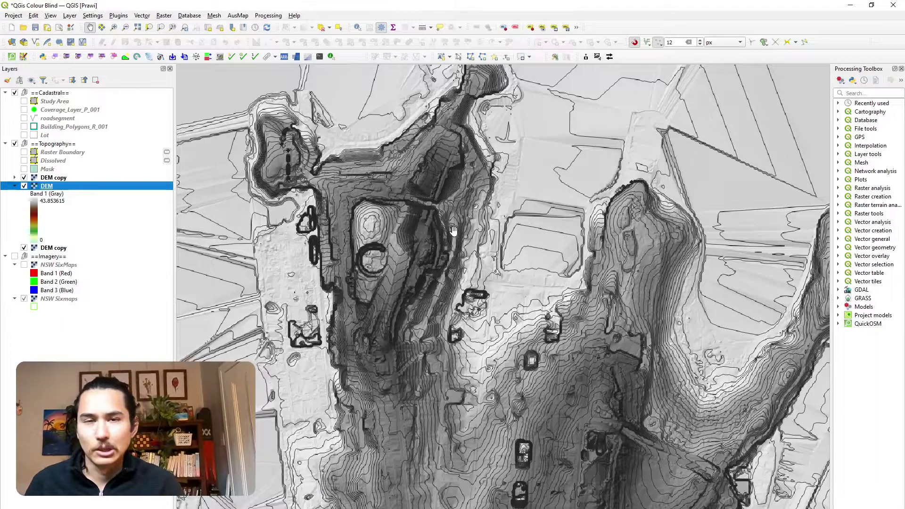
- Switch the map preview to Simulate Protanopia Color Blindness
left_click(77, 17)
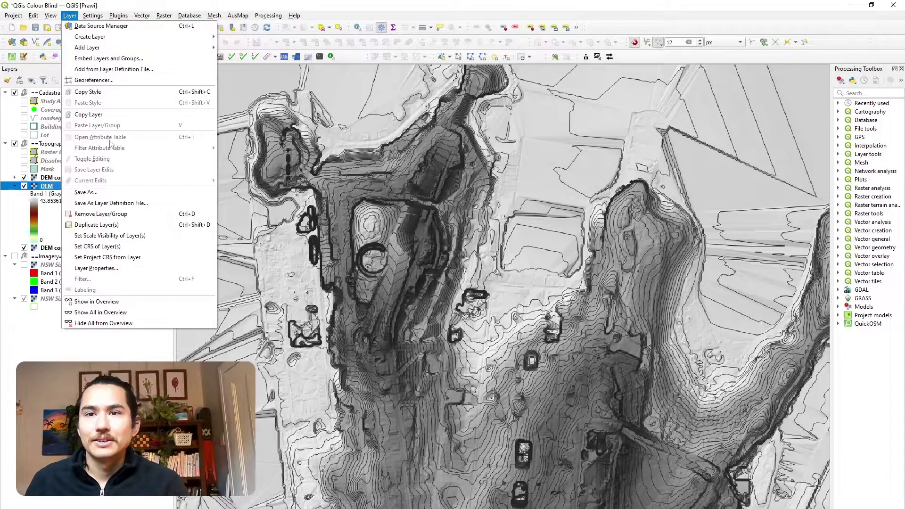
mouse_move(45, 17)
left_click(293, 246)
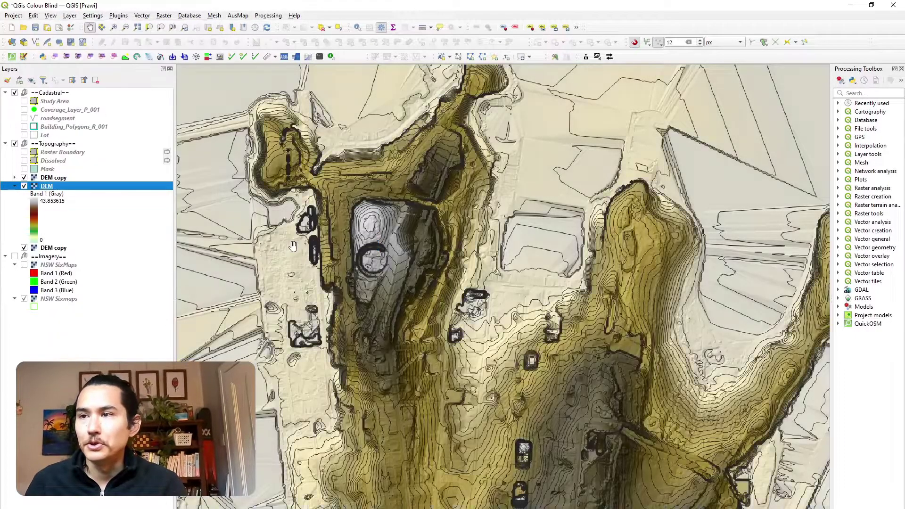
- Change the preview to another colour-blindness simulation, rendering the DEM in yellow-olive tones
left_click(51, 17)
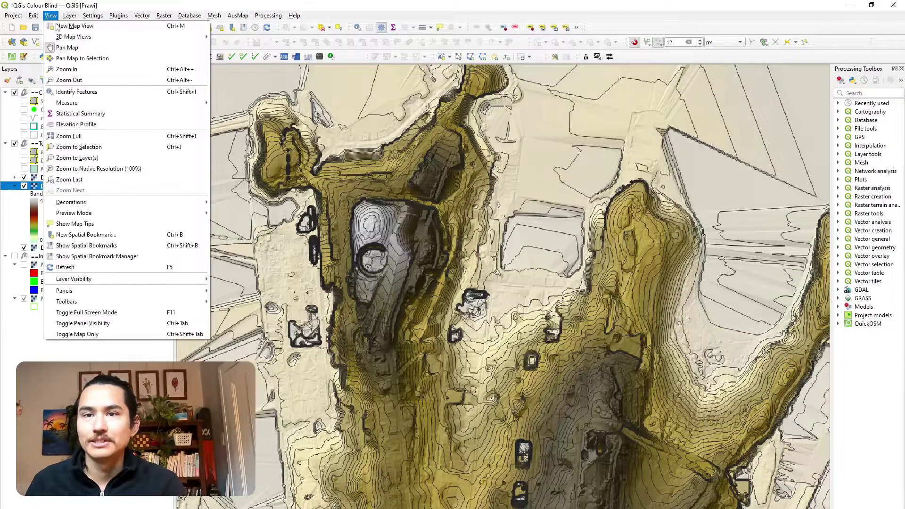
mouse_move(94, 213)
left_click(264, 256)
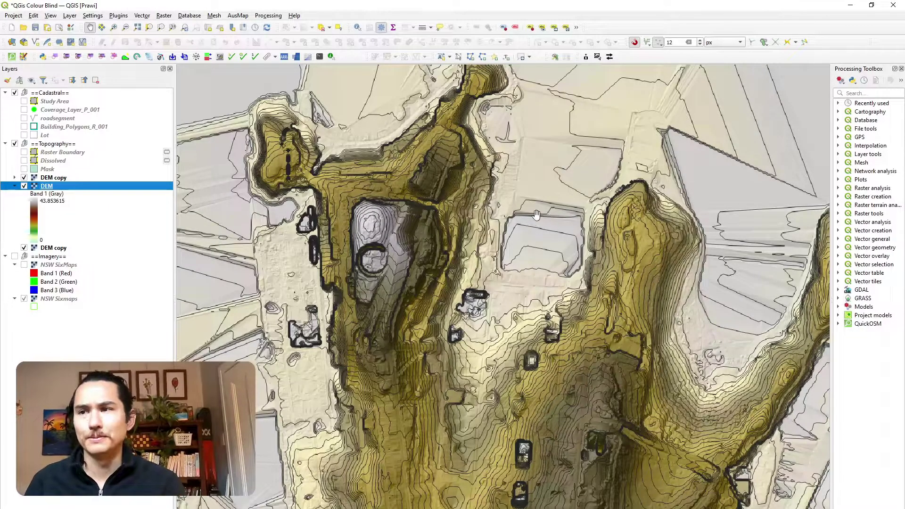
- Hide both DEM copy layers and toggle the hillshade copy to compare the simulated map
left_click(55, 181)
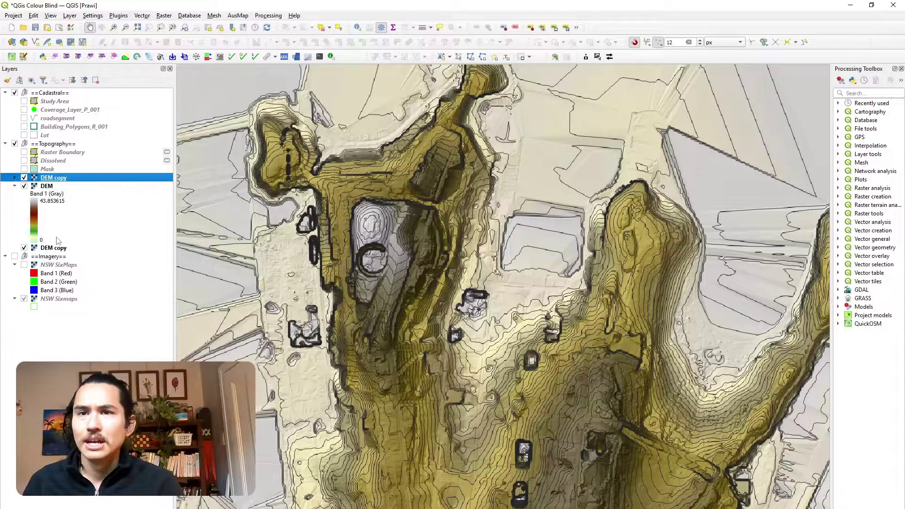
left_click(53, 251)
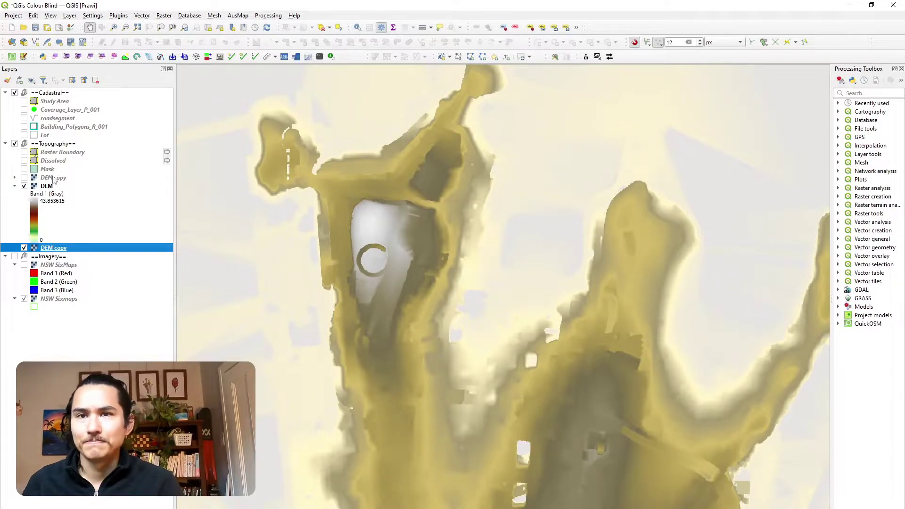
key("space")
key("space")
key("space")
key("space")
key("space")
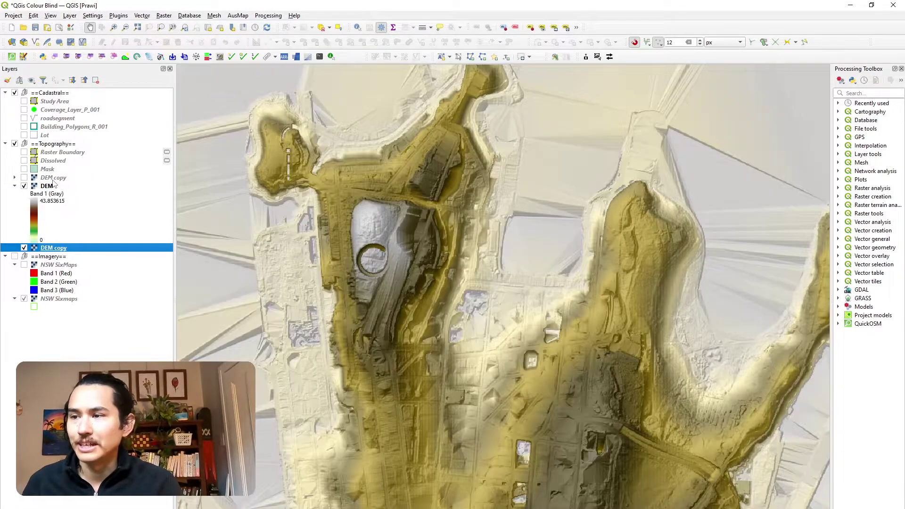
- Toggle the contour DEM copy on and off, then turn both DEM copies back on
key("space")
left_click(53, 179)
key("space")
key("space")
key("space")
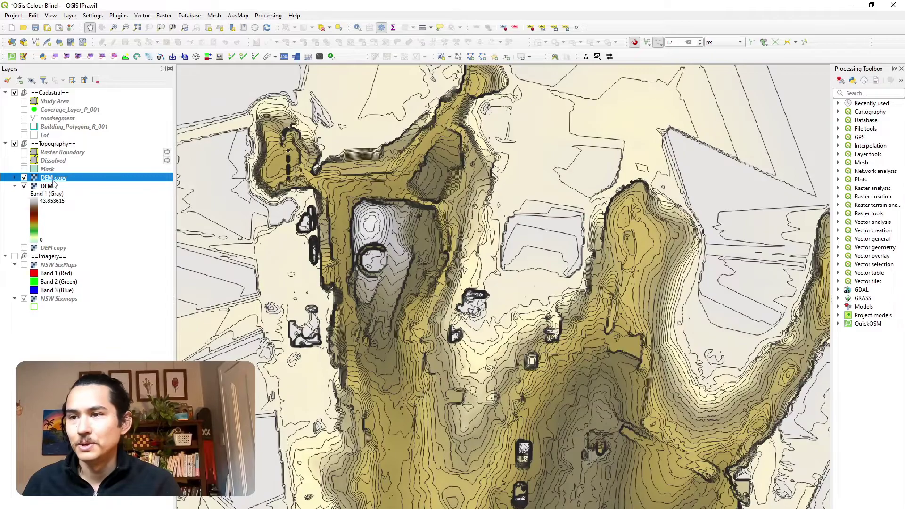
key("space")
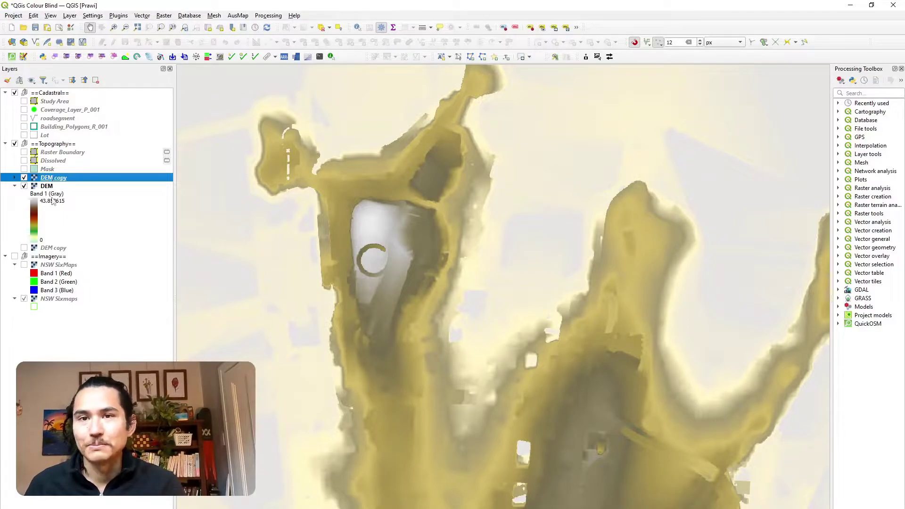
key("space")
left_click(55, 250)
key("space")
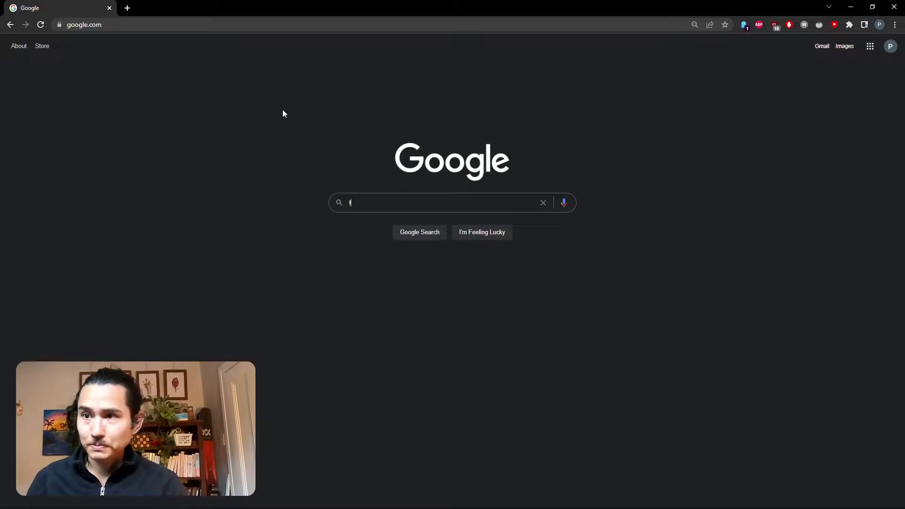
- Search Google for 'color brewer' and open the ColorBrewer: Color Advice for Maps result
type("color brewe")
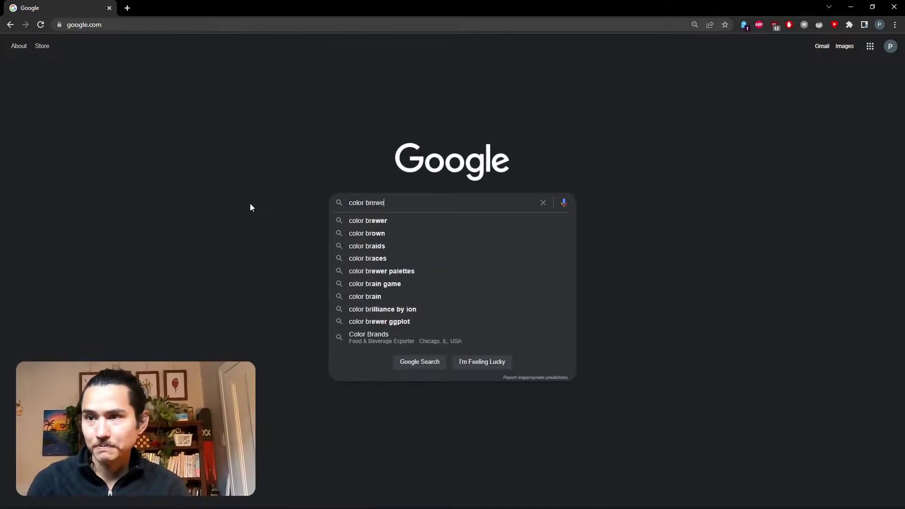
type("r")
key("Return")
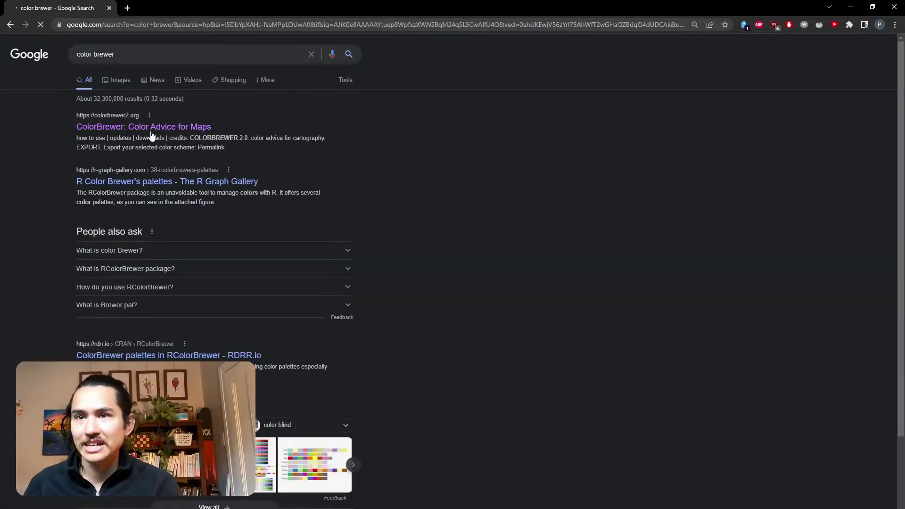
left_click(156, 129)
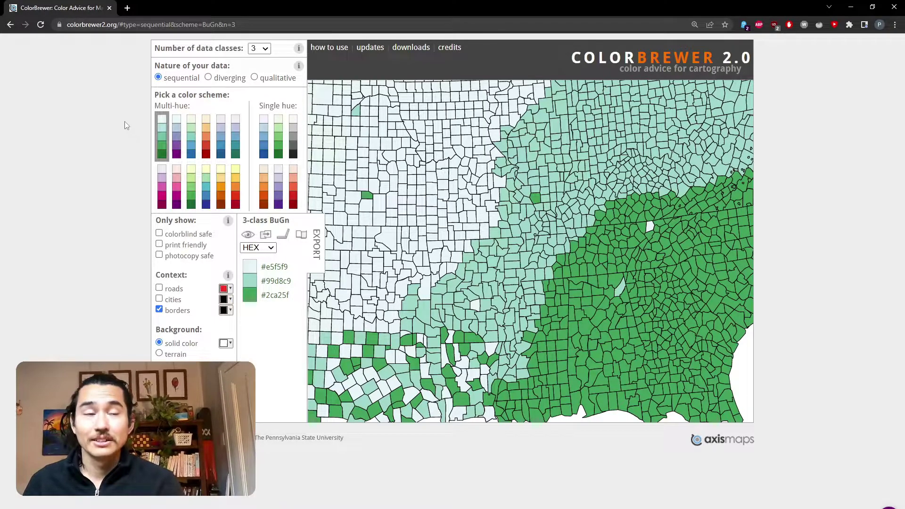
- Browse diverging, qualitative and sequential schemes, trying 10 classes, RdBu and BuPu
left_click(216, 79)
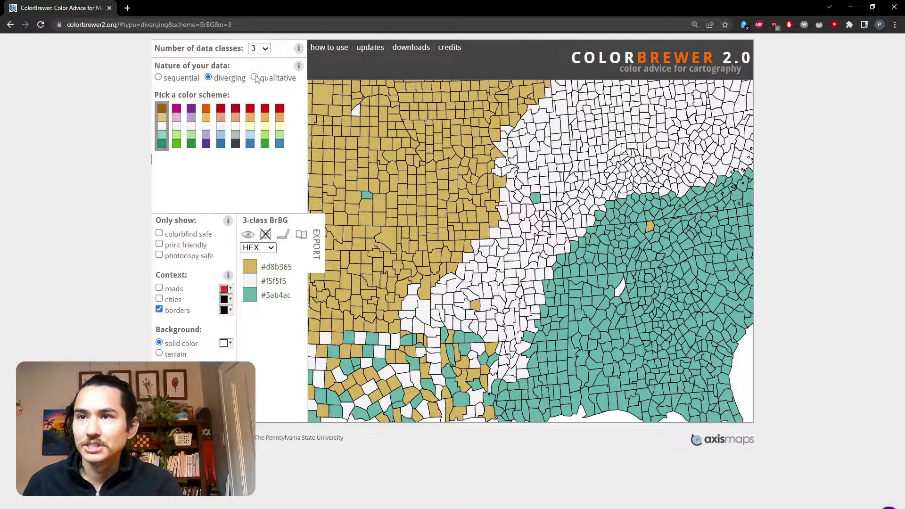
left_click(255, 77)
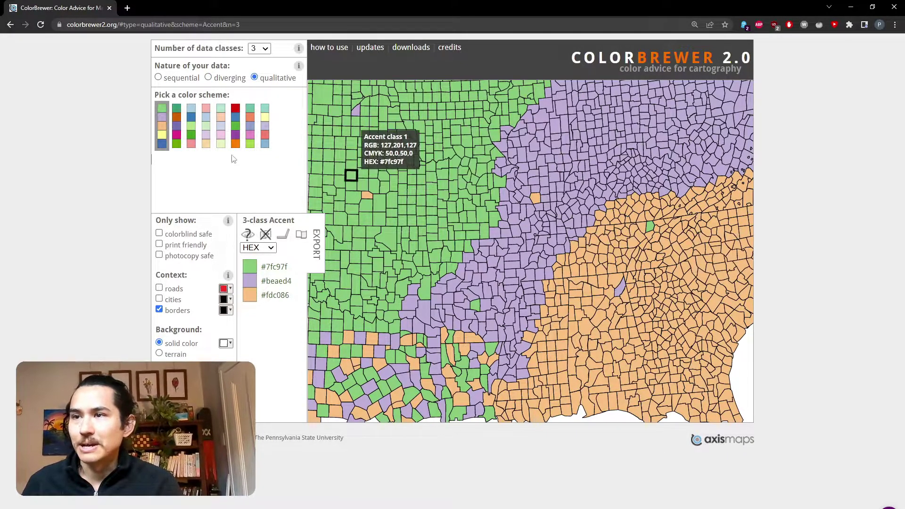
left_click(264, 50)
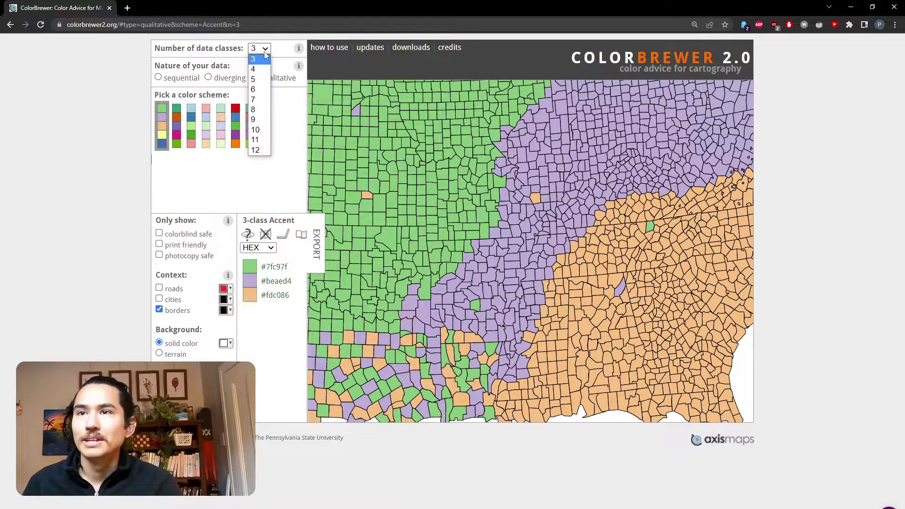
left_click(255, 130)
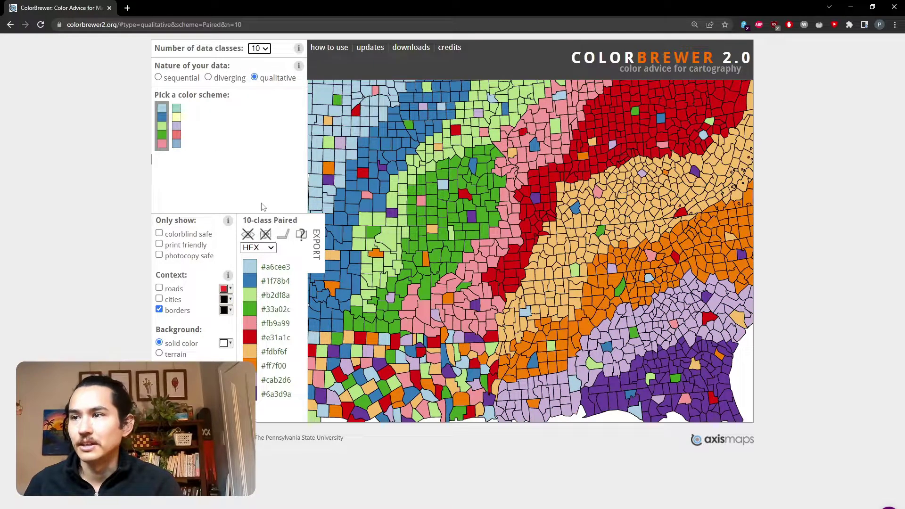
left_click(230, 78)
left_click(226, 120)
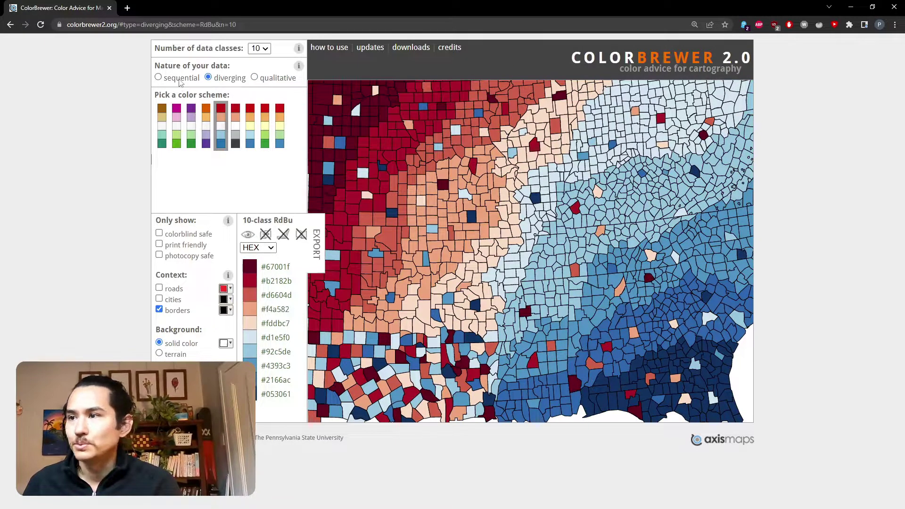
left_click(180, 81)
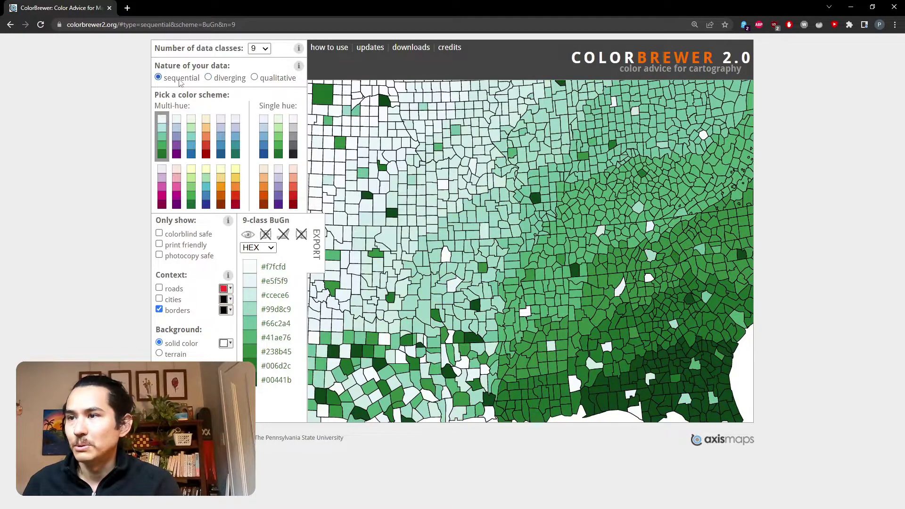
left_click(178, 121)
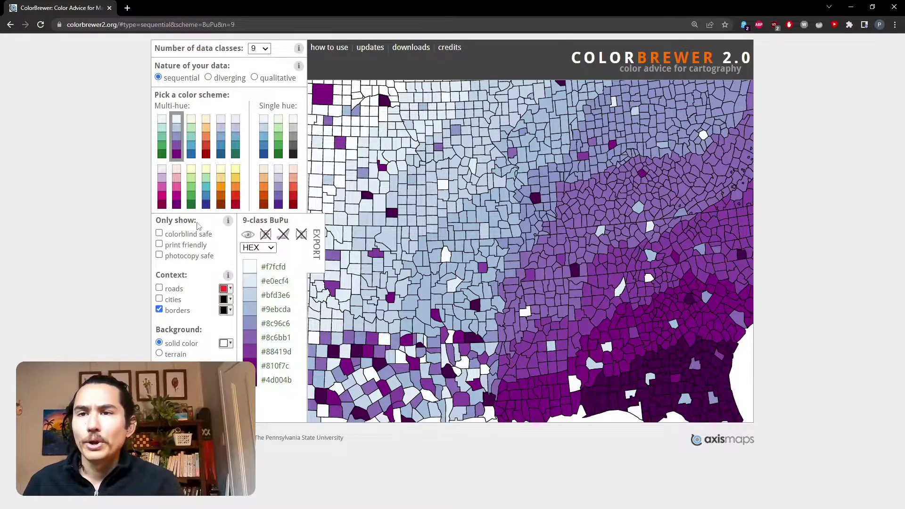
- With colourblind-safe off, preview OrRd and YlOrRd on the map, then re-enable colourblind safe
left_click_drag(199, 227, 172, 234)
left_click(173, 239)
left_click(159, 232)
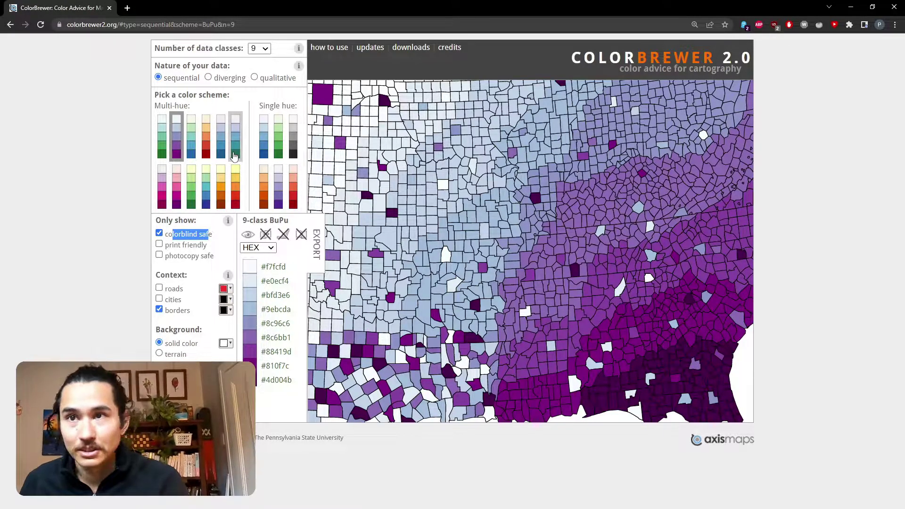
left_click(204, 236)
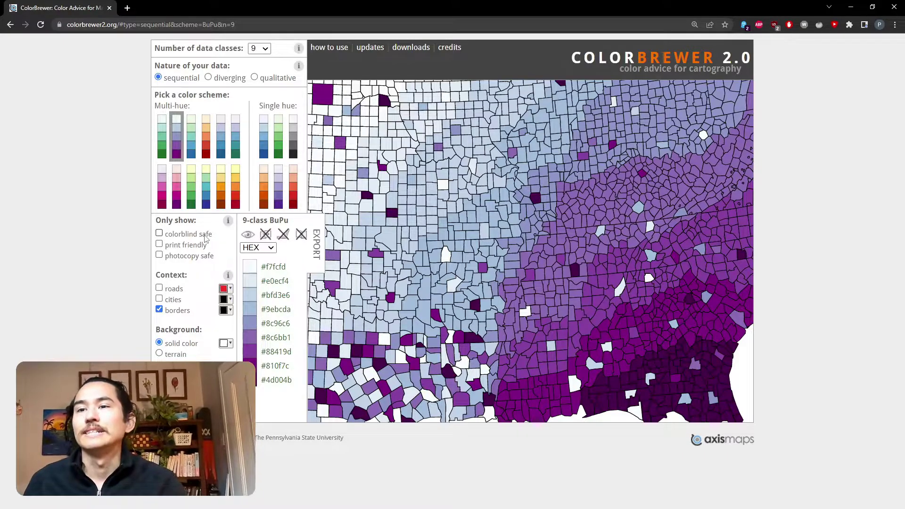
left_click(206, 146)
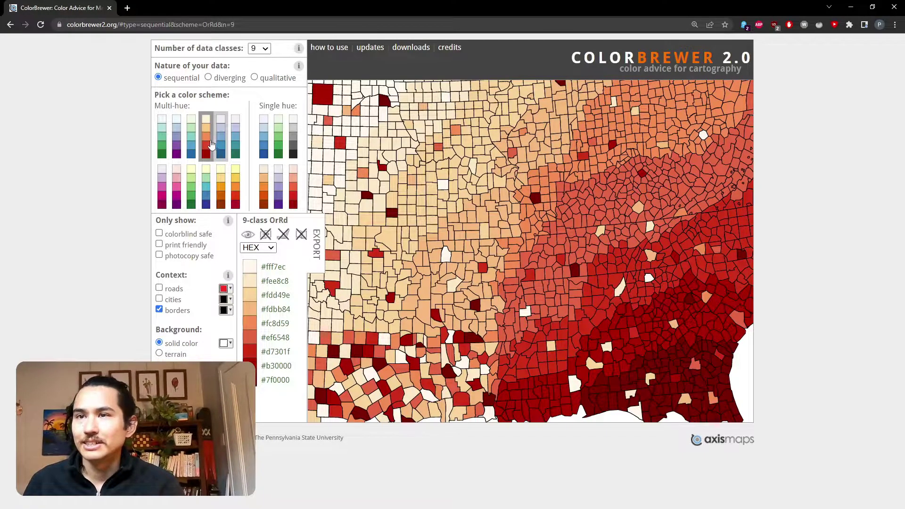
mouse_move(706, 386)
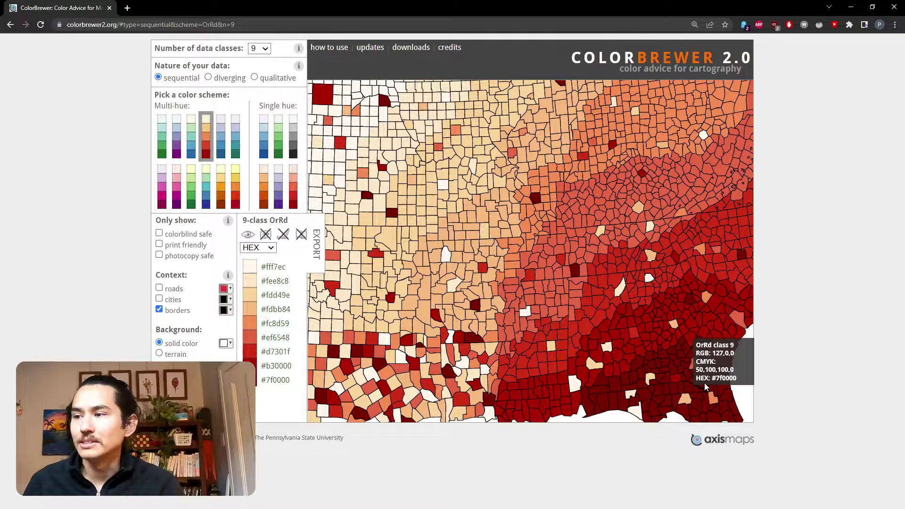
left_click(232, 165)
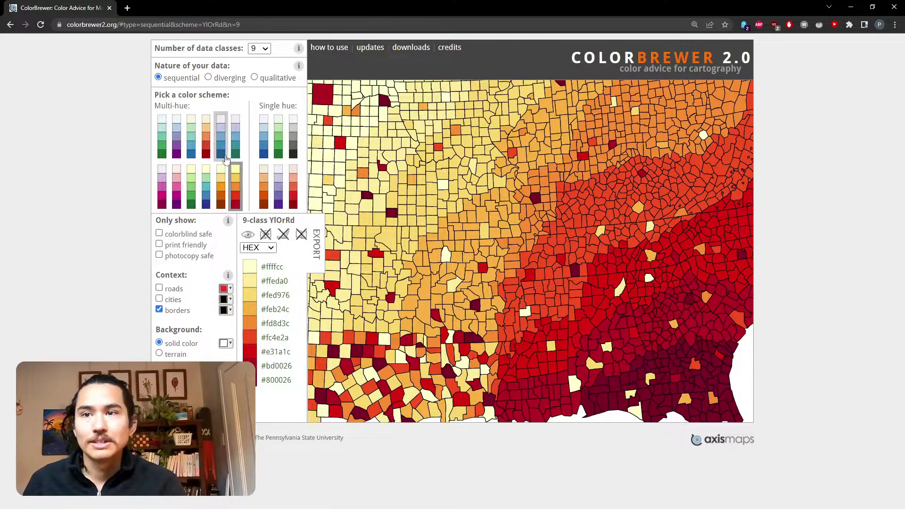
left_click(159, 232)
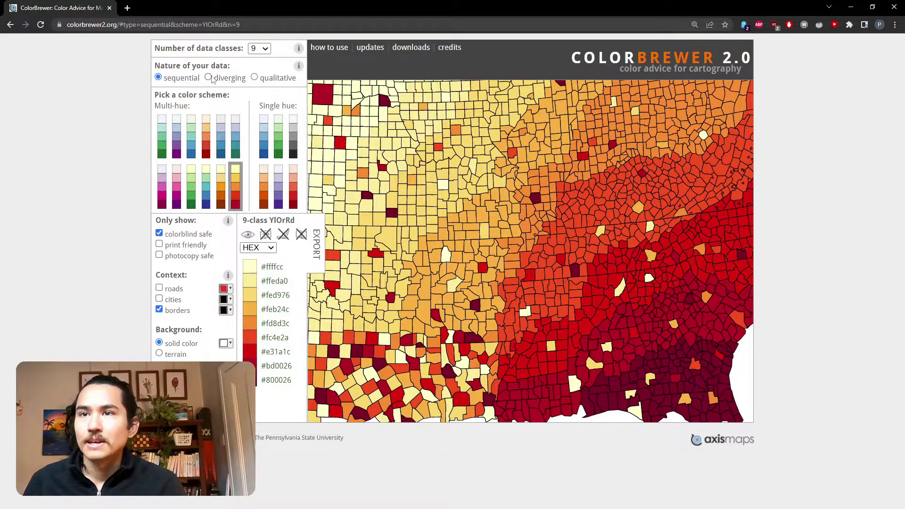
- Preview the diverging PRGn then PuOr schemes and select PuOr hex codes #fdb863 and #b35806
left_click(209, 79)
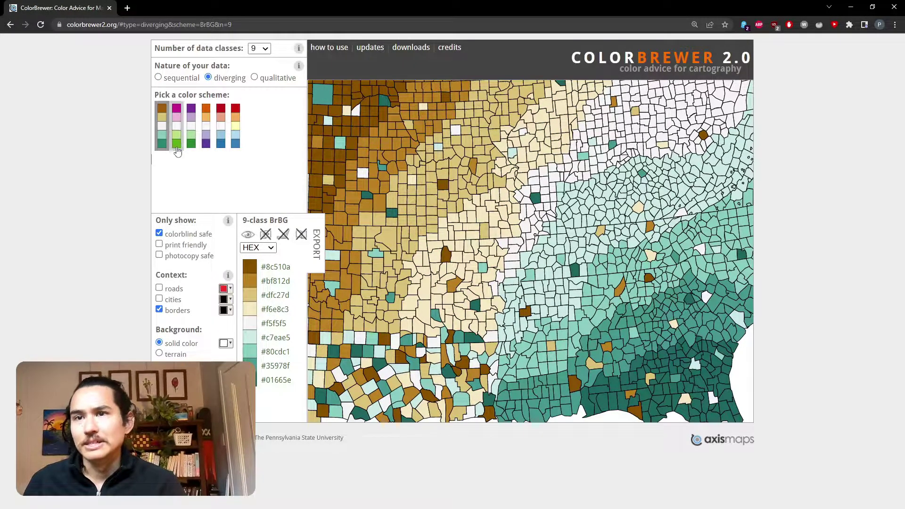
left_click(192, 138)
left_click(207, 138)
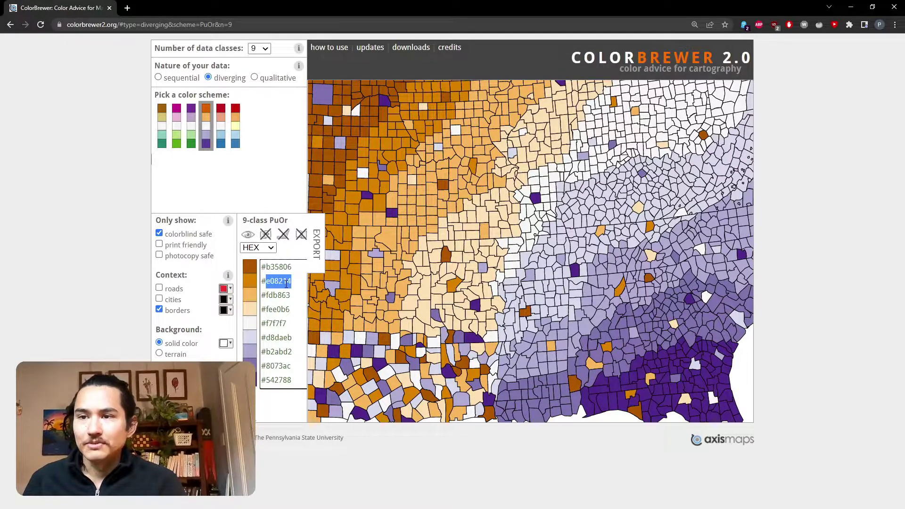
left_click_drag(292, 296, 250, 295)
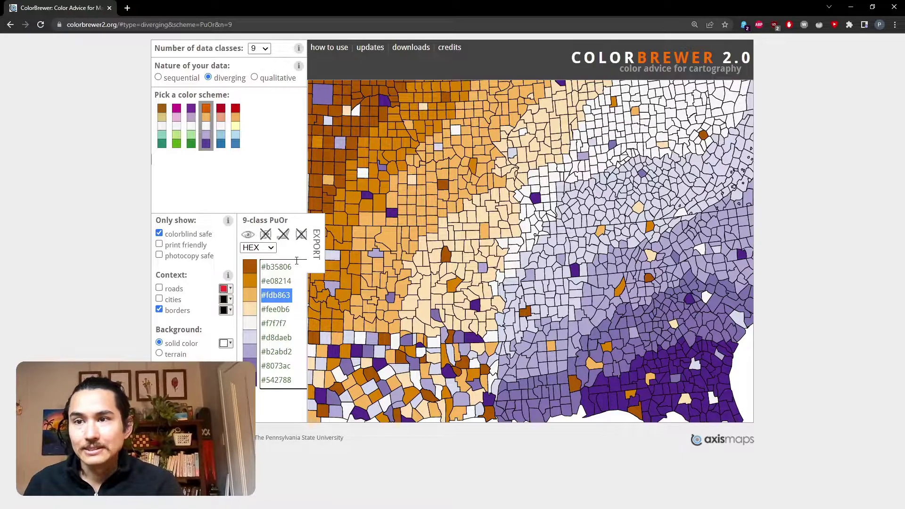
left_click_drag(294, 267, 262, 266)
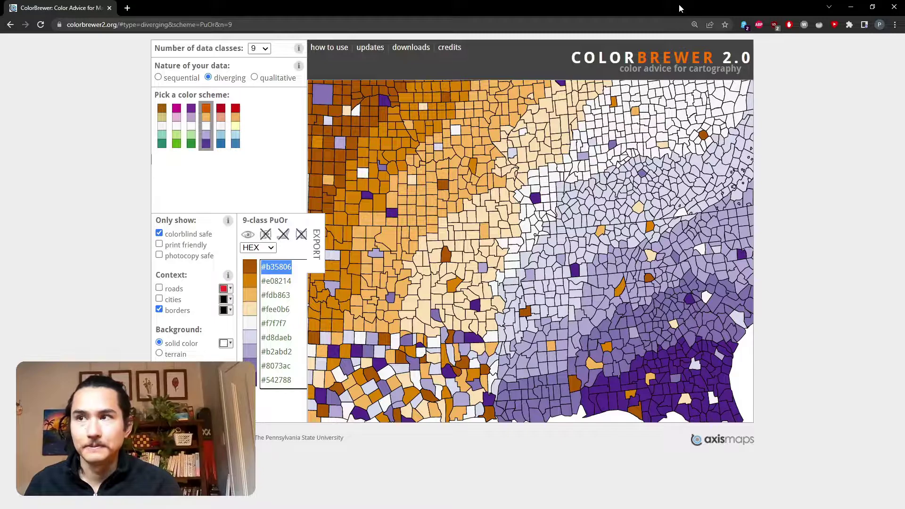
- Back in QGIS, set the map preview mode back to Normal
key("alt+Tab")
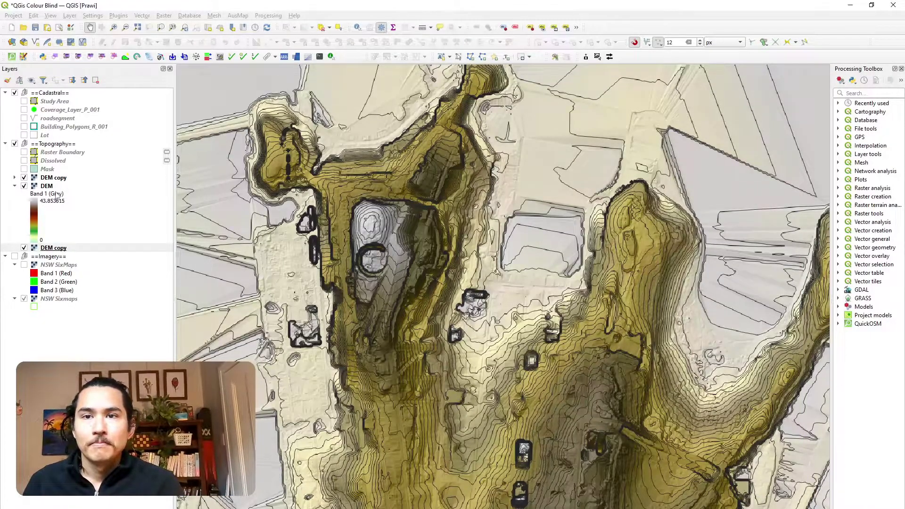
left_click(51, 16)
mouse_move(107, 213)
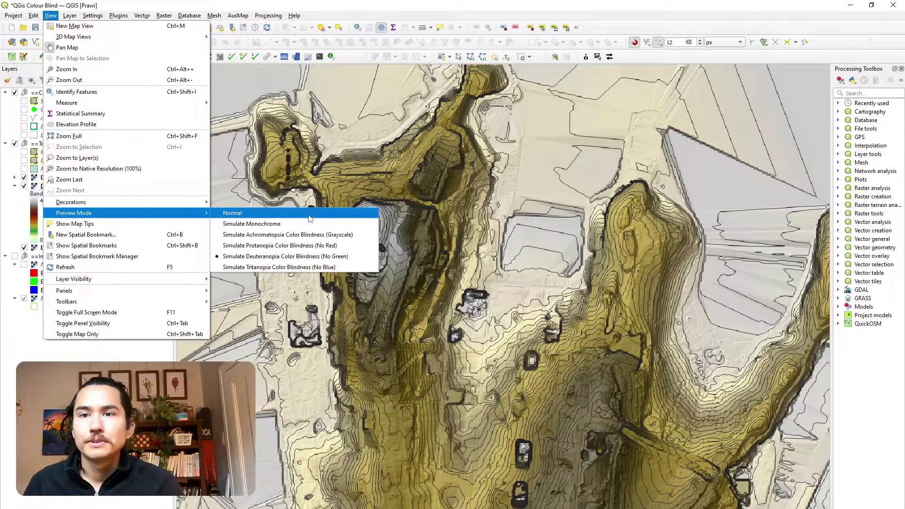
key("Return")
- Open the DEM layer's Symbology properties and its colour ramp list
left_click(57, 189)
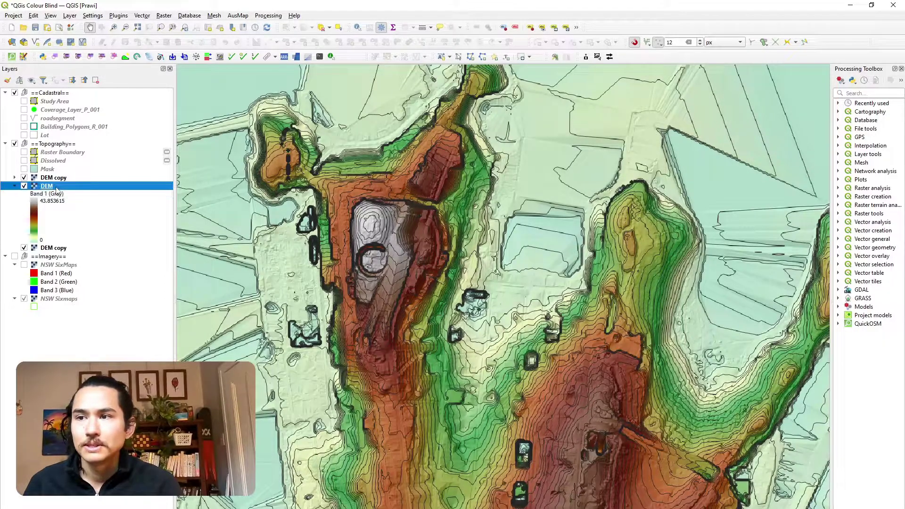
double_click(56, 188)
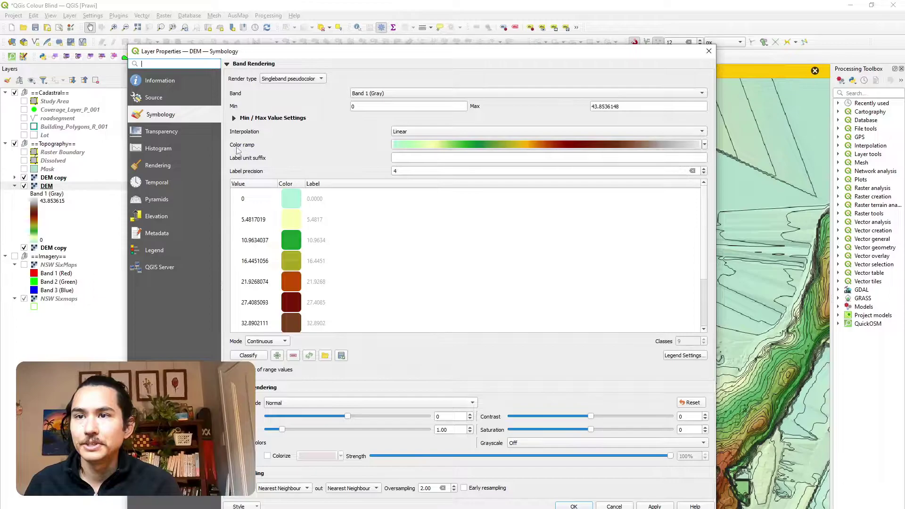
left_click(705, 145)
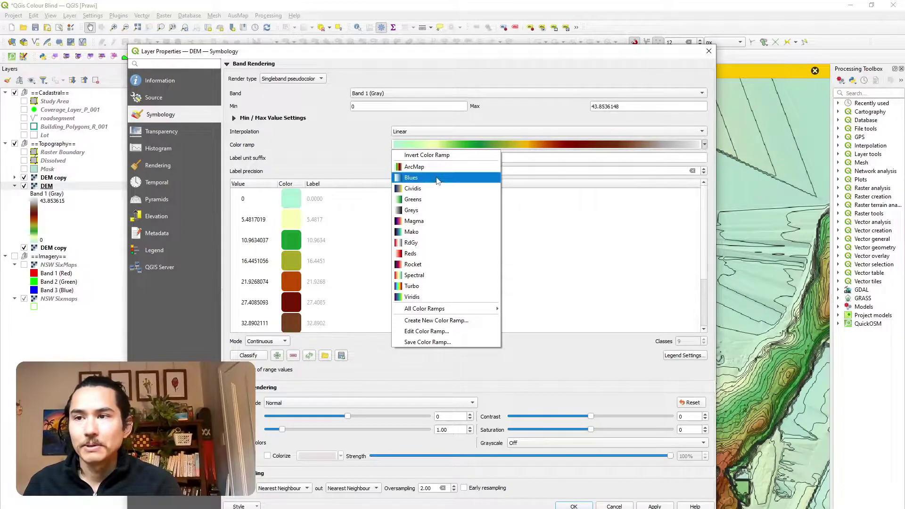
- Create a new Catalog: ColorBrewer colour ramp using the OrRd scheme with 8 colours
left_click(445, 324)
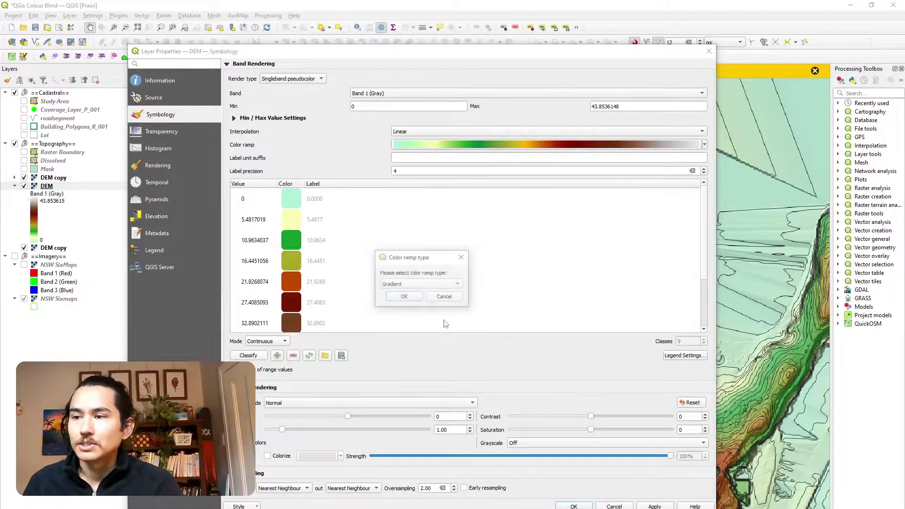
left_click(447, 285)
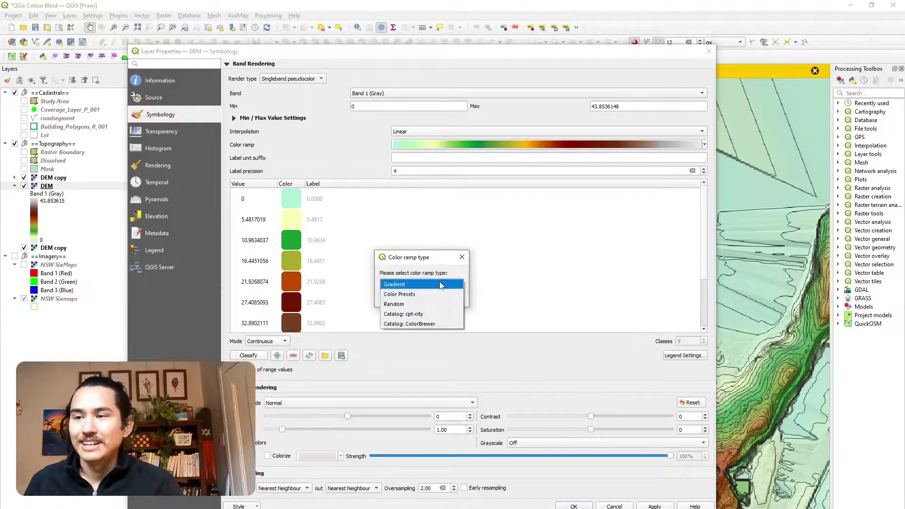
left_click(432, 324)
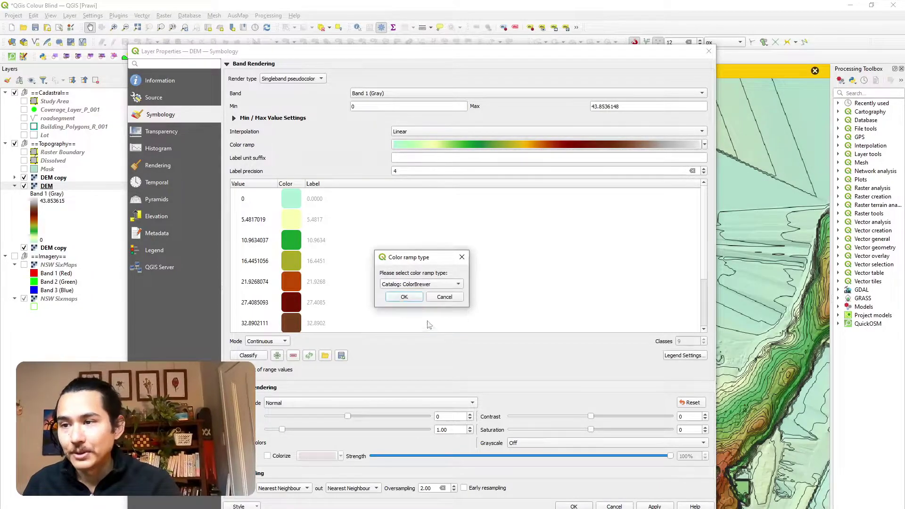
left_click(404, 297)
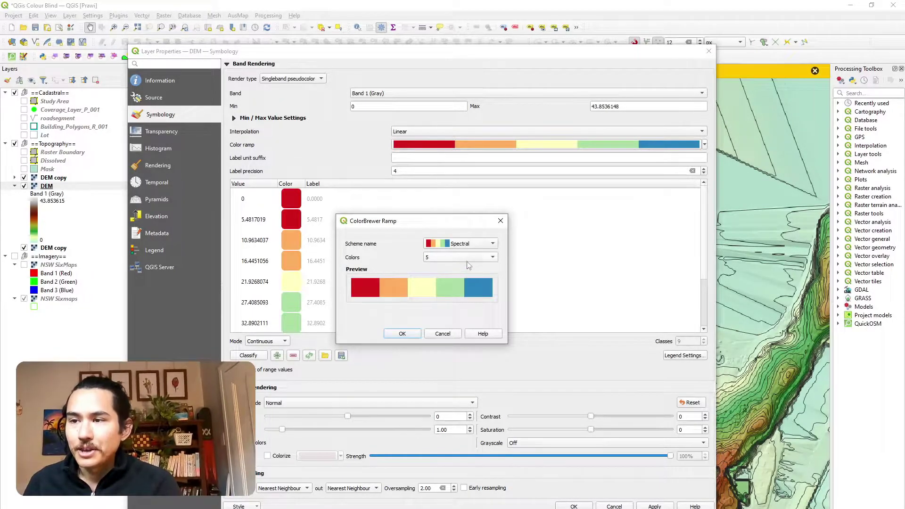
left_click(476, 244)
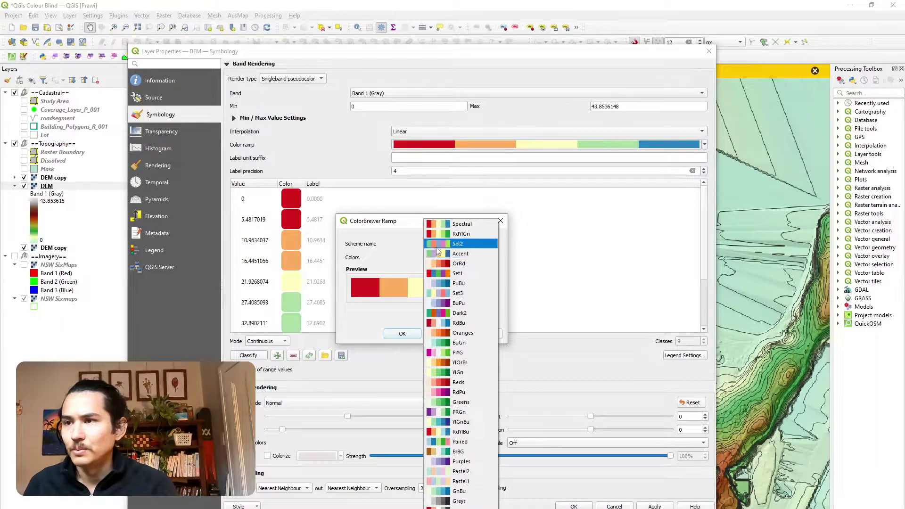
left_click(455, 263)
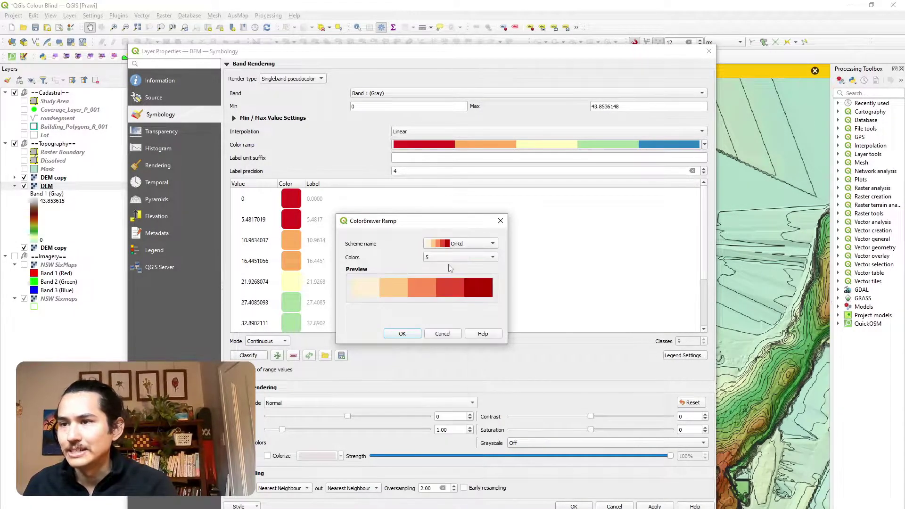
left_click(471, 257)
left_click(460, 285)
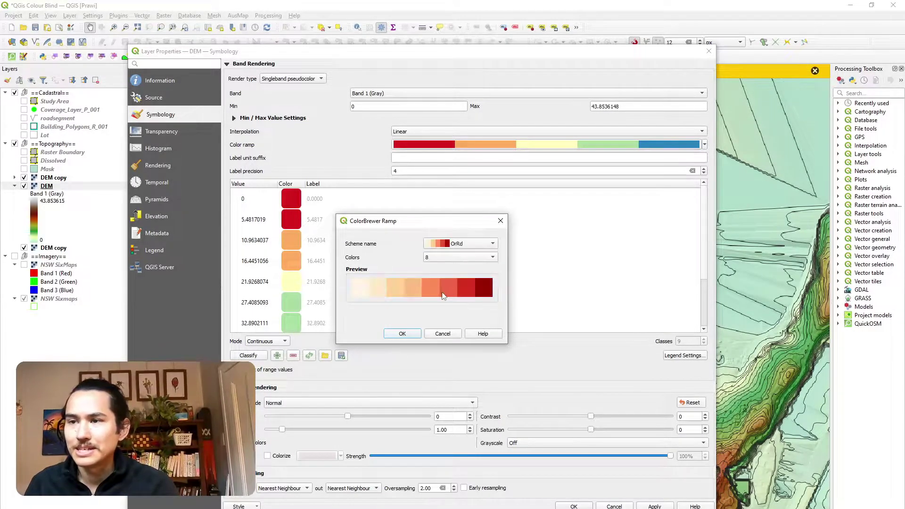
- Confirm the 8-colour OrRd ramp and close Layer Properties to redraw the DEM in OrRd
left_click(402, 334)
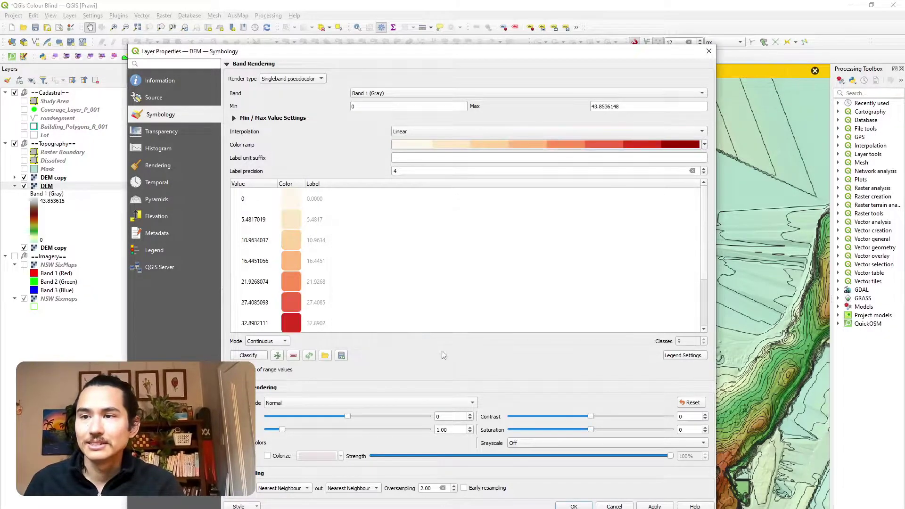
key("Return")
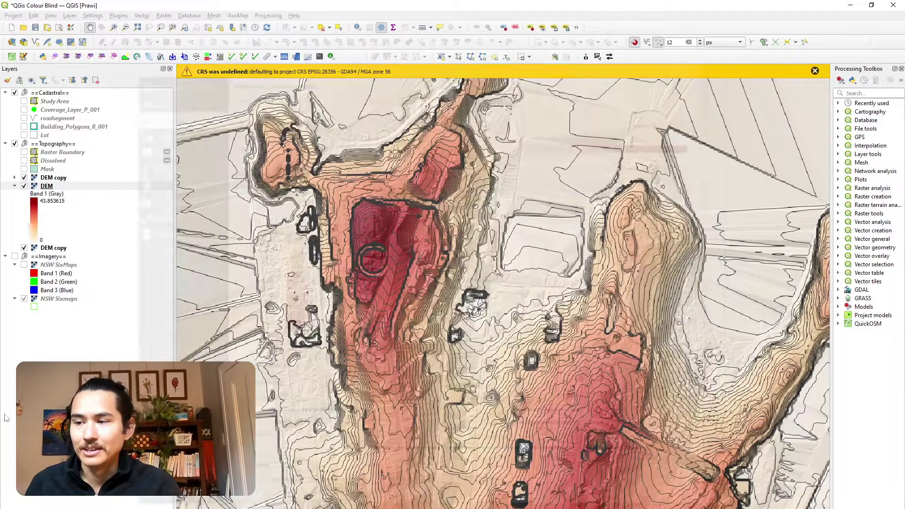